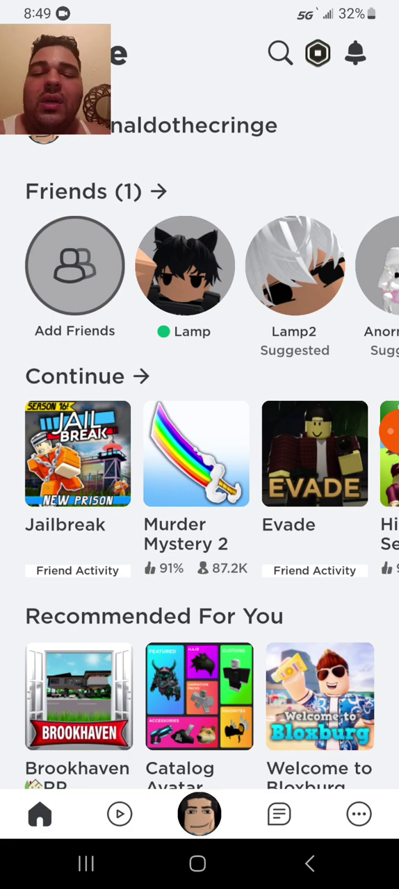
scroll(199, 454, "right", 2)
scroll(199, 453, "right", 2)
scroll(199, 454, "right", 2)
scroll(199, 454, "right", 3)
scroll(200, 453, "right", 2)
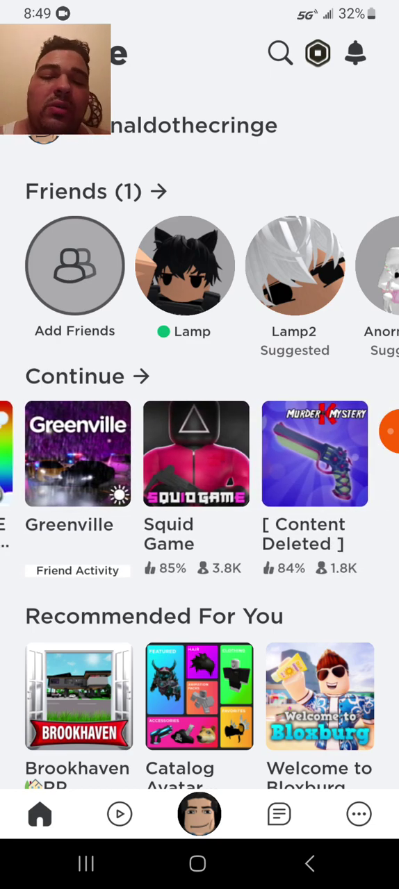
scroll(200, 451, "down", 8)
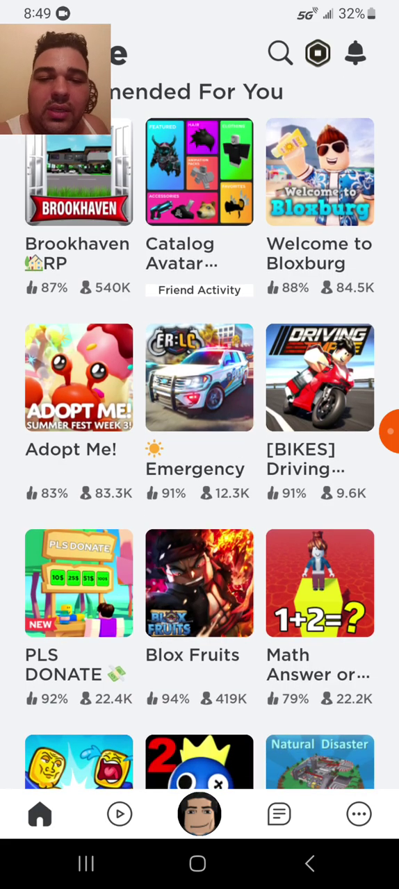
scroll(200, 451, "up", 10)
scroll(199, 452, "down", 15)
scroll(199, 451, "down", 2)
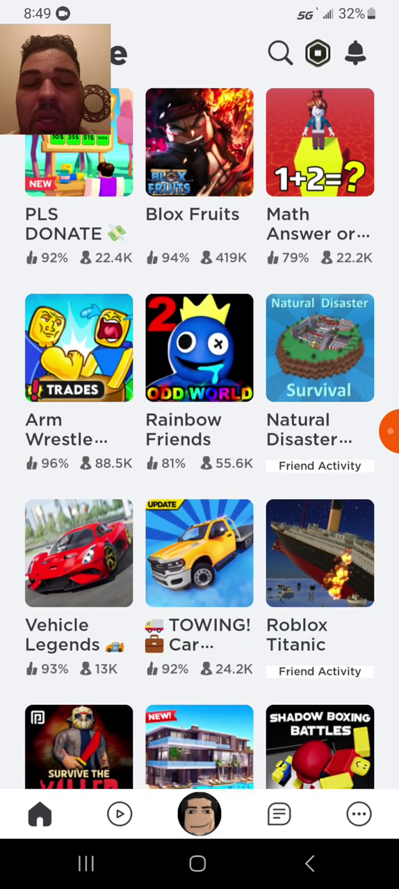
Step: Briefly open and cancel Search, then select the Squid Game tile in the Continue row
left_click(280, 53)
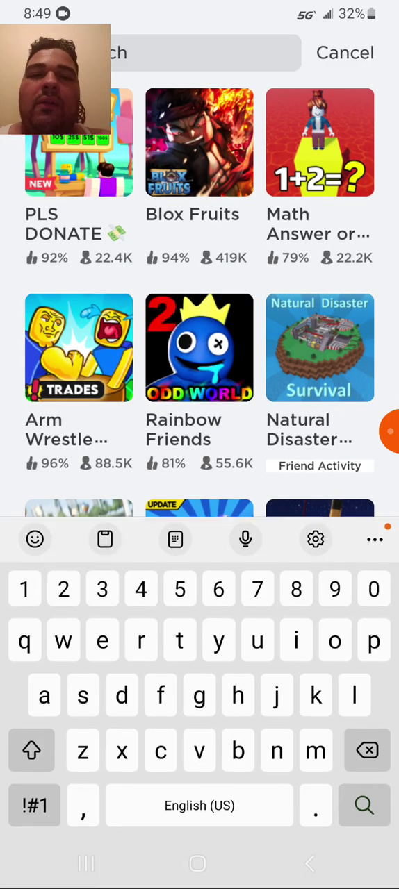
left_click(344, 52)
scroll(199, 451, "up", 5)
scroll(200, 451, "up", 1)
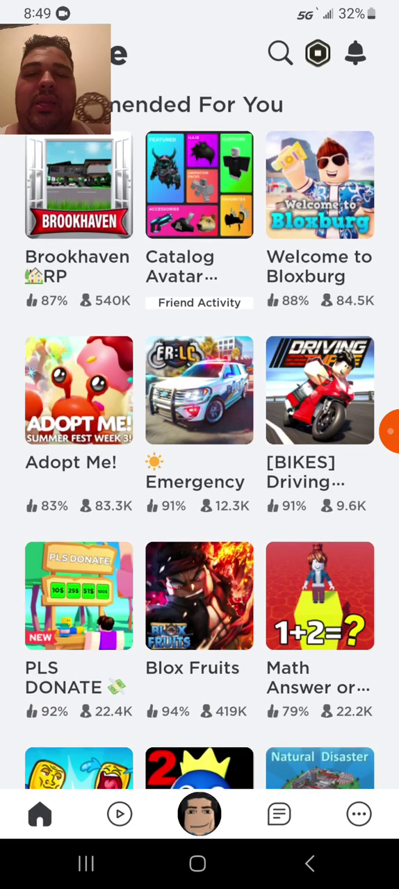
scroll(199, 452, "up", 3)
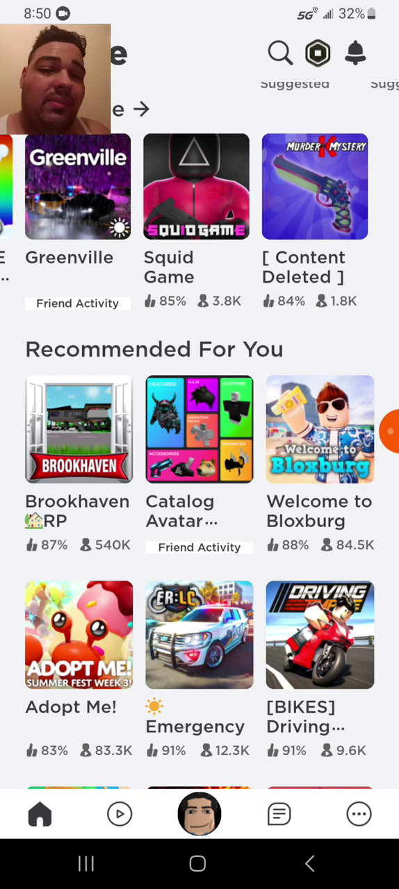
left_click(195, 186)
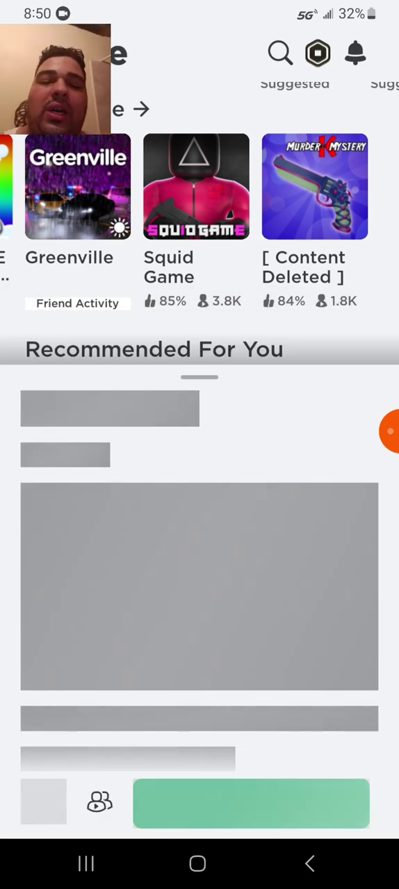